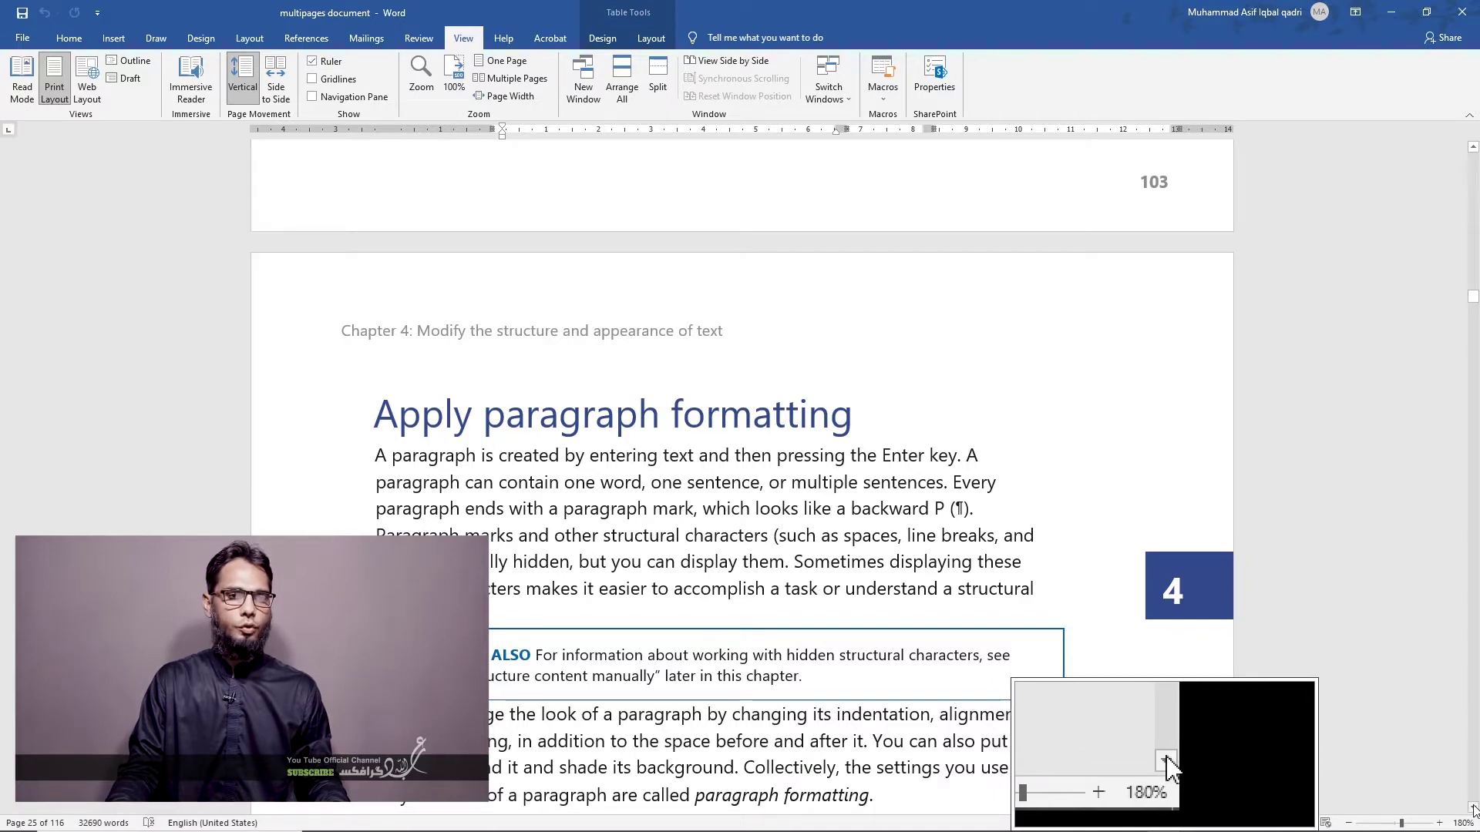
Step: Scroll through the "Apply paragraph formatting" section in small line-by-line increments, then move quickly down and back up across the following pages
scroll(702, 288, "down", 5)
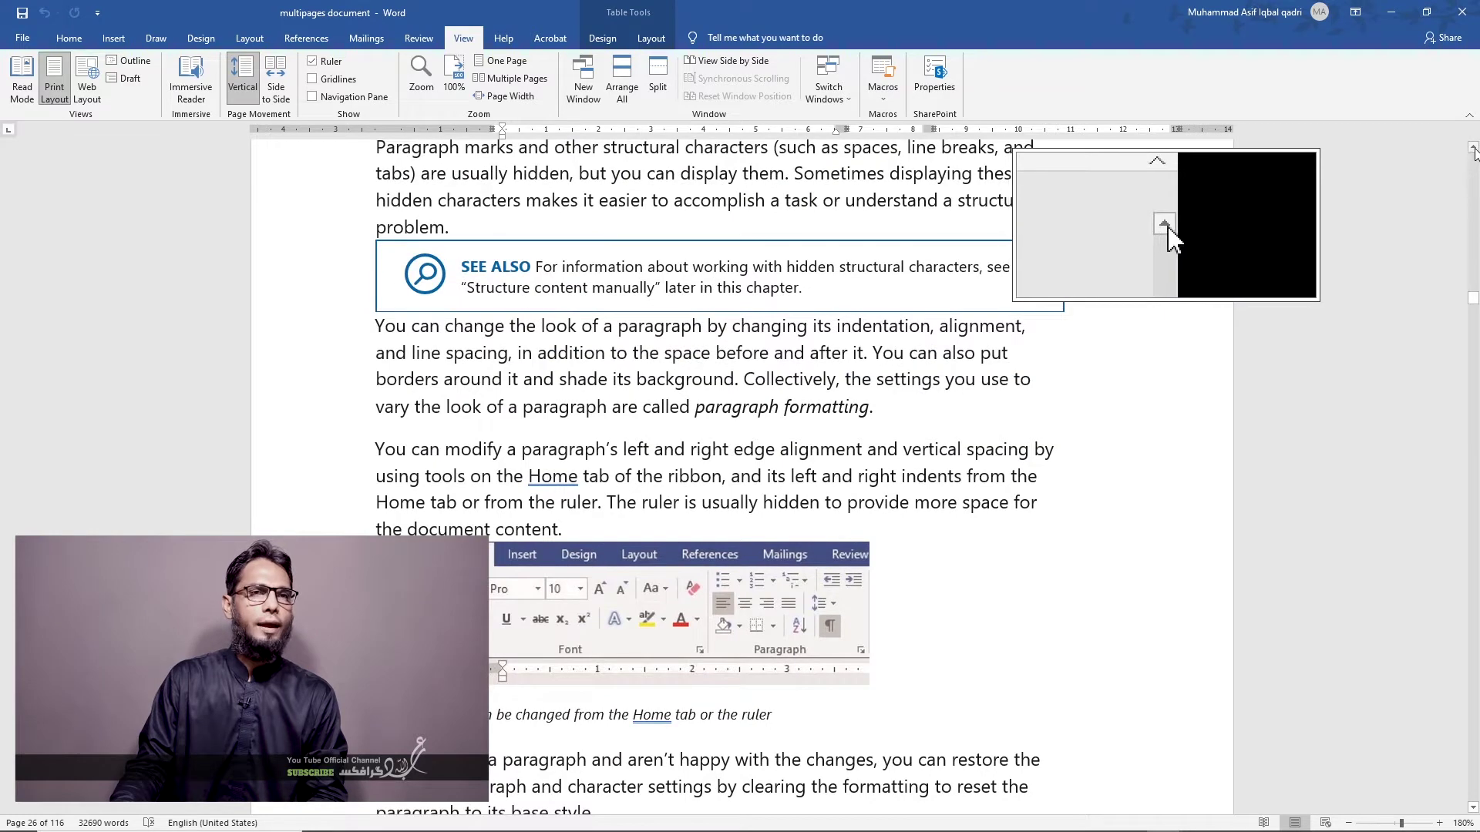
left_click(1473, 149)
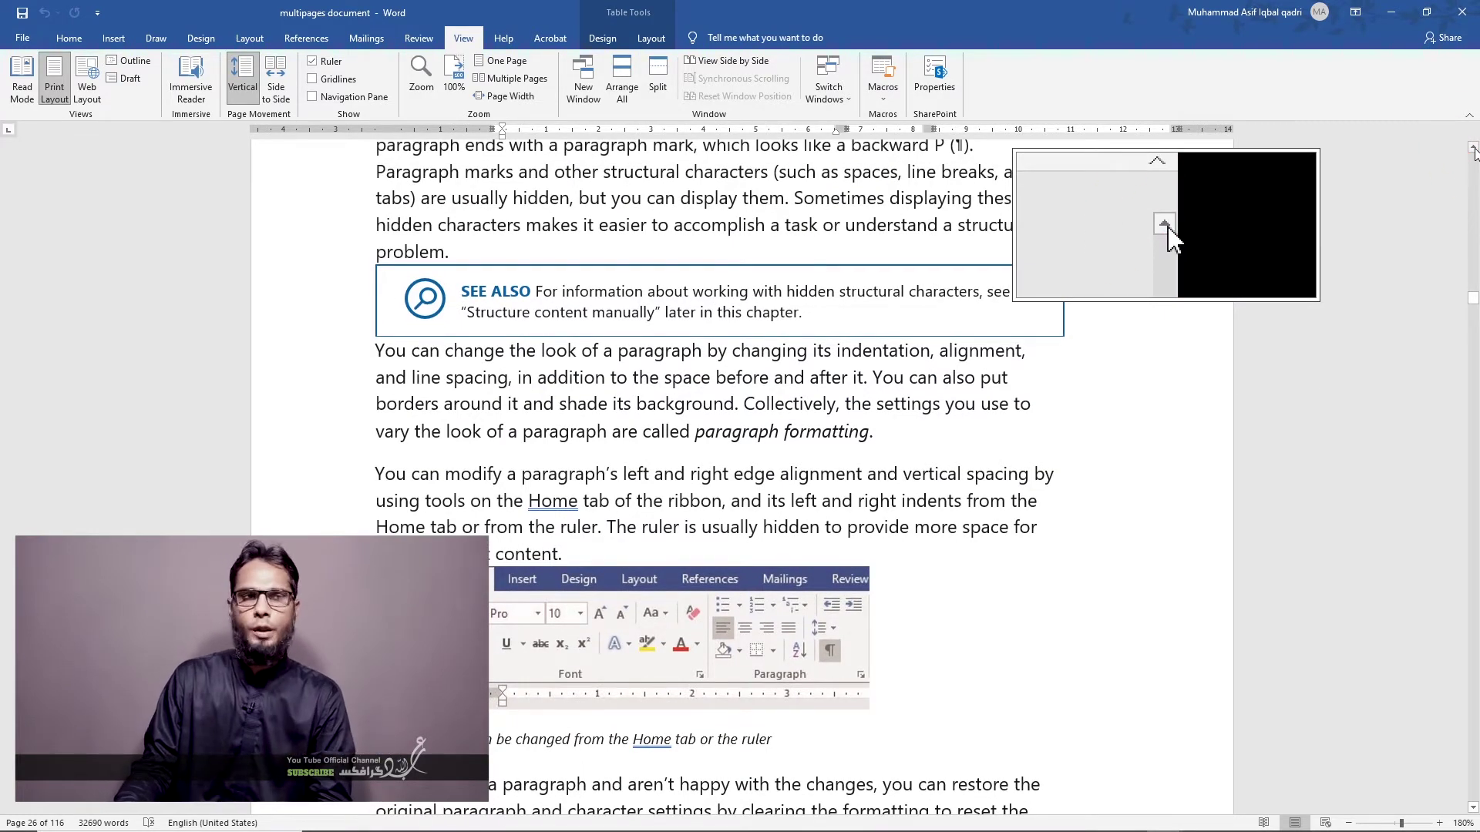
left_click(1474, 806)
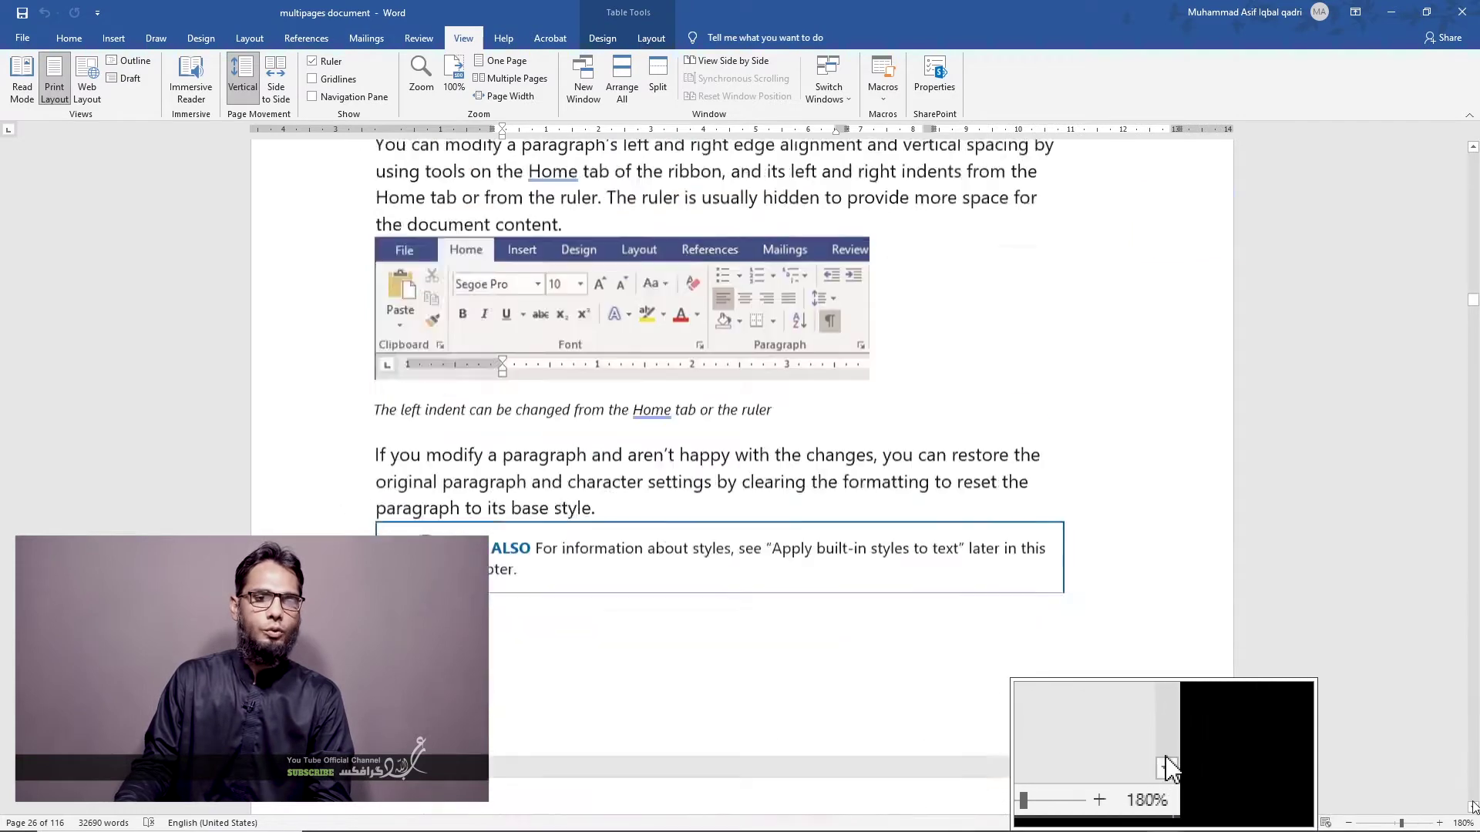
left_click(1473, 807)
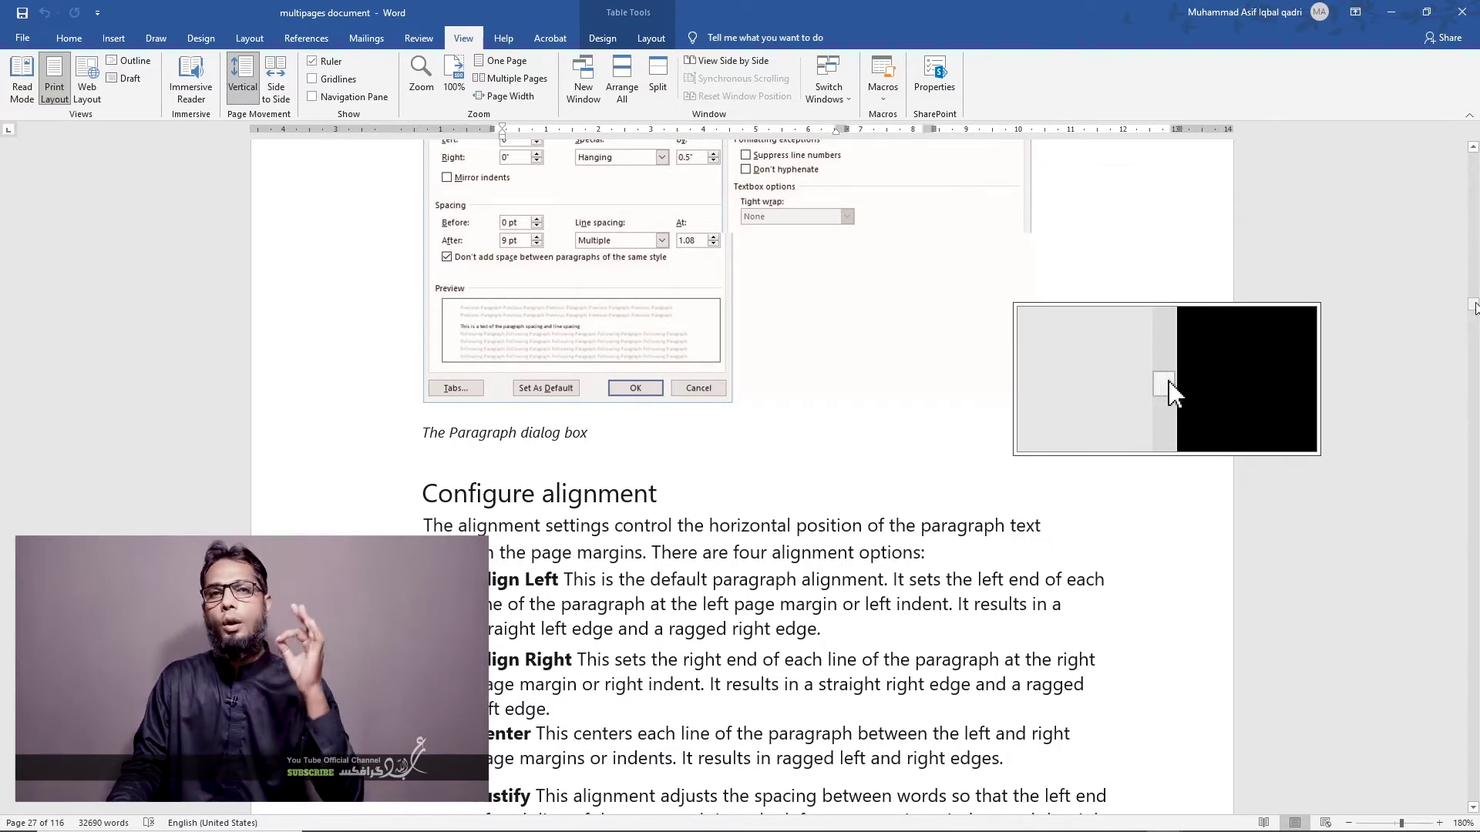
left_click_drag(1474, 306, 1475, 334)
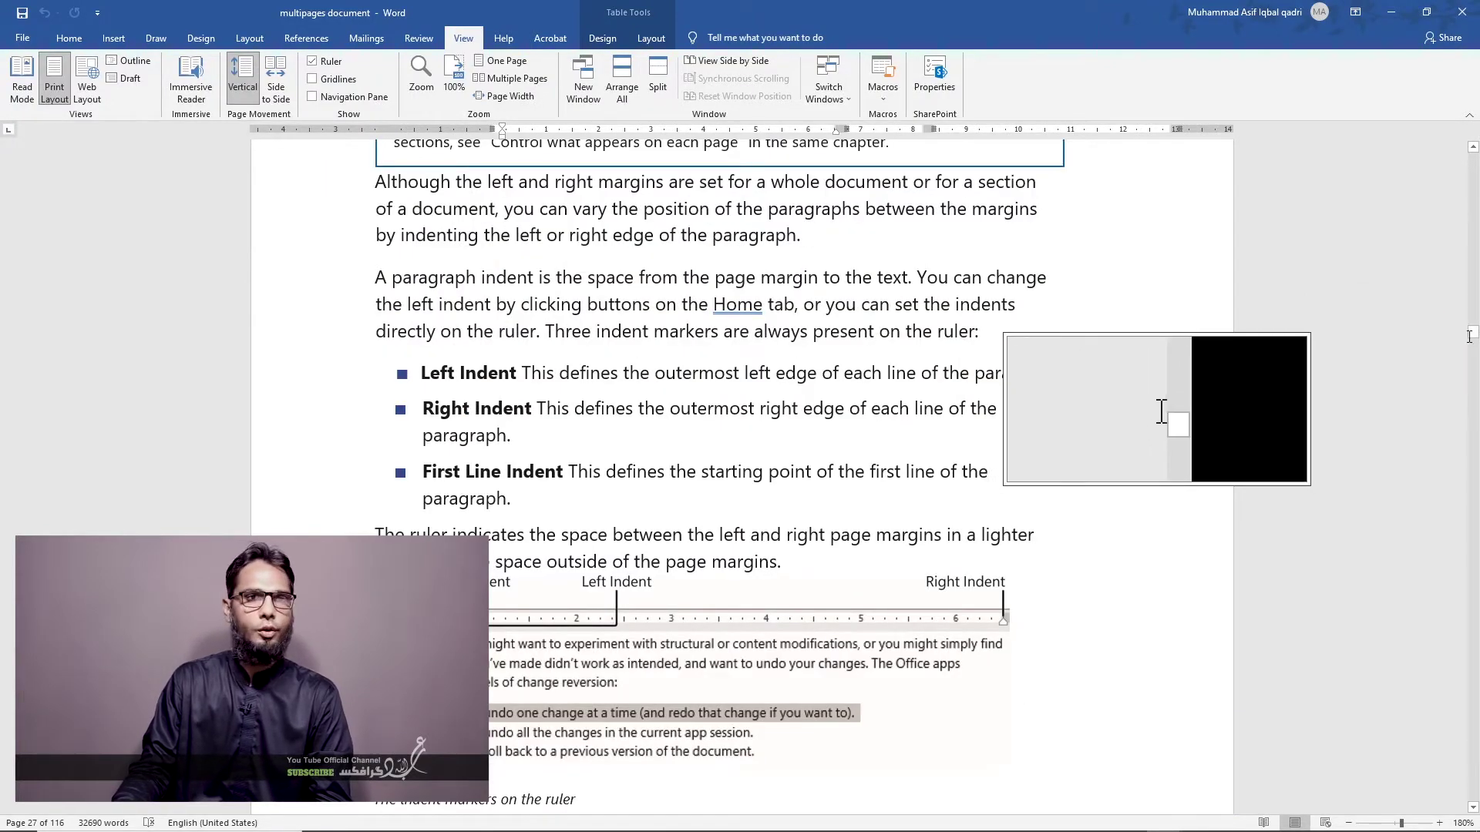
mouse_move(1474, 339)
left_mouse_down()
mouse_move(1474, 368)
mouse_move(1474, 316)
left_mouse_up()
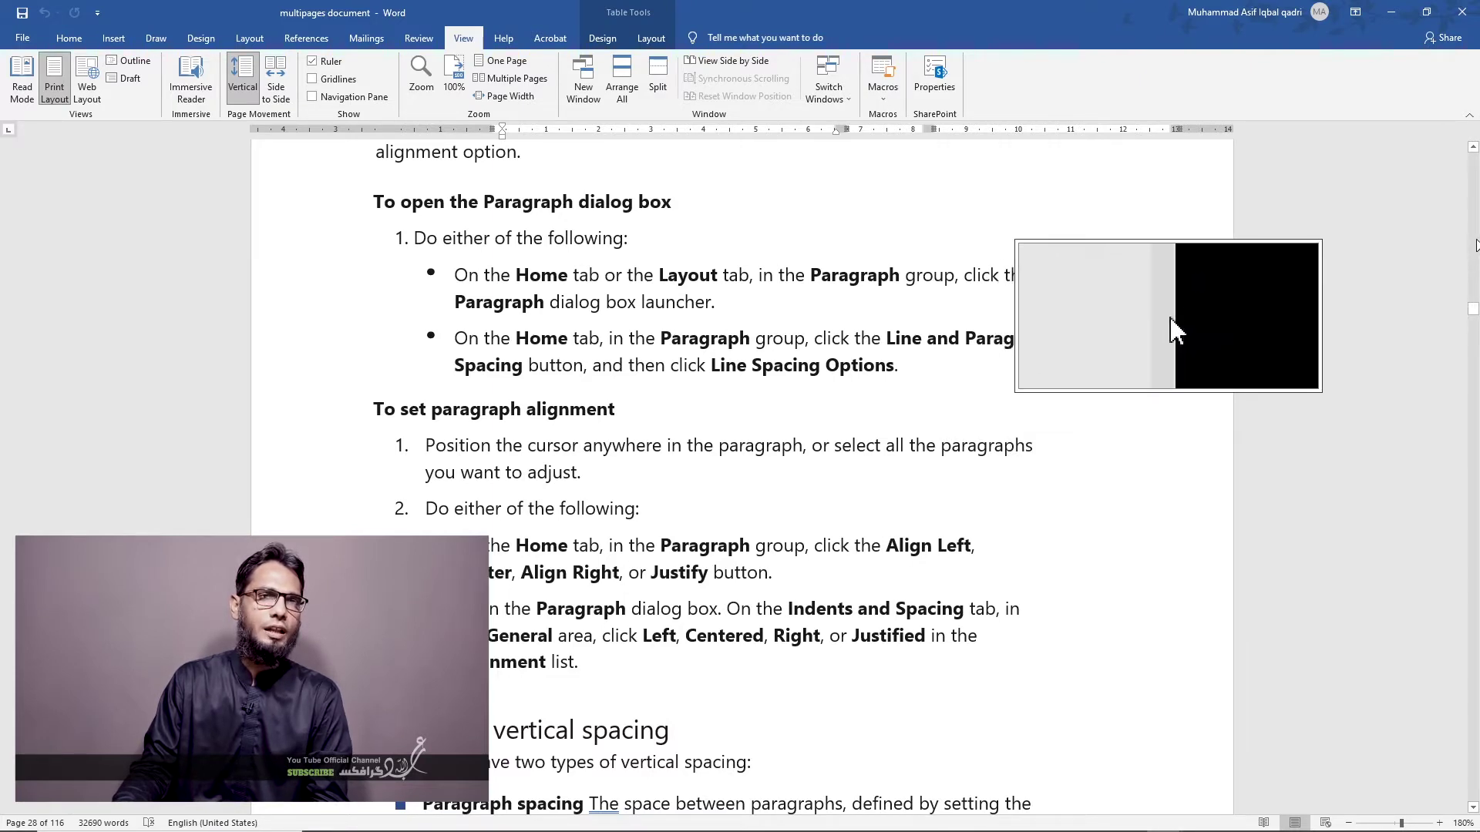
Step: Move through the pages on the Paragraph dialog box and alignment one screen at a time, first upward and then downward
left_click(1477, 245)
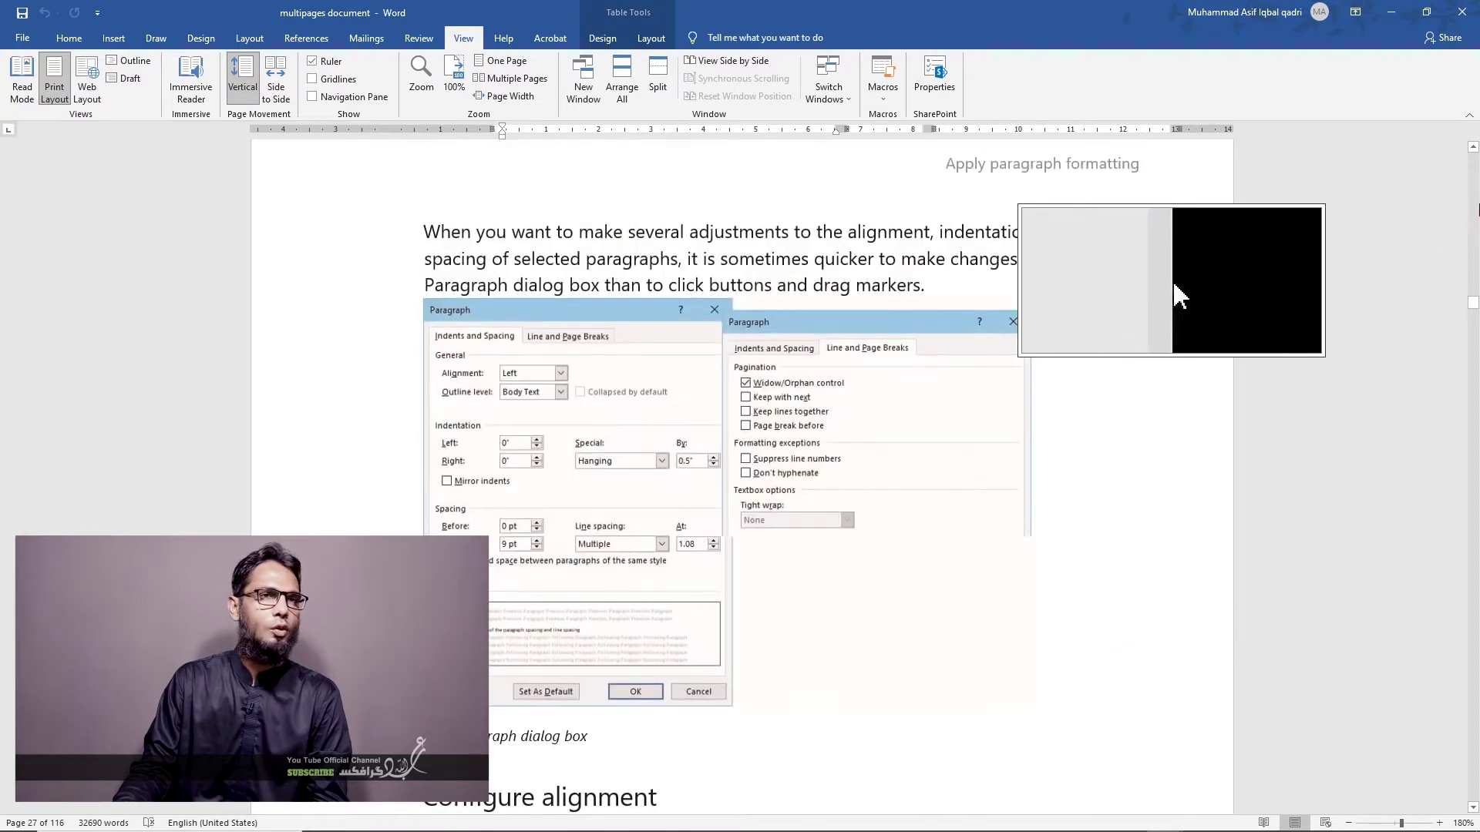
left_click(1476, 208)
left_click(1474, 351)
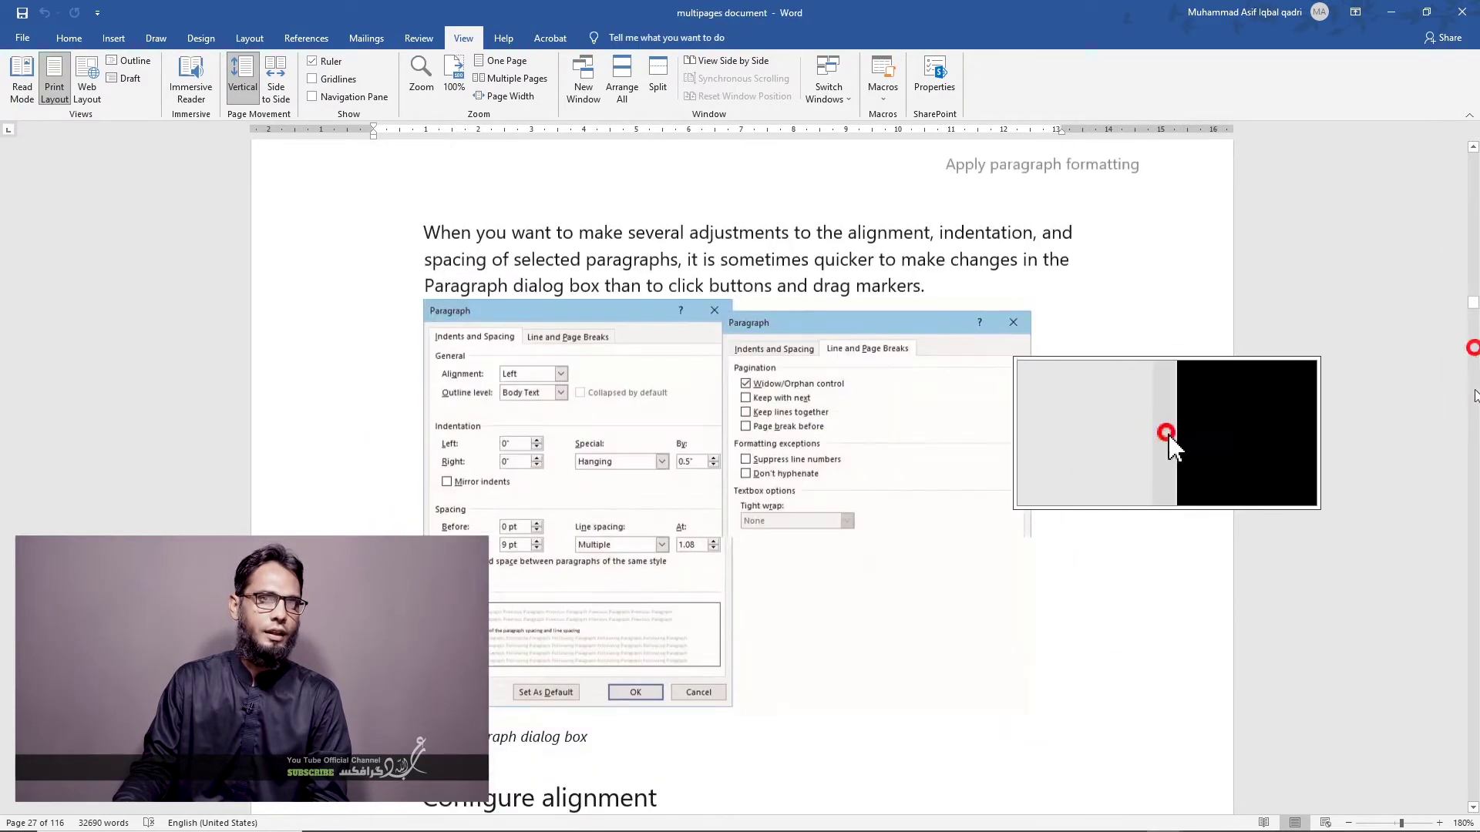
left_click(1474, 416)
left_click(1473, 450)
left_click(1472, 481)
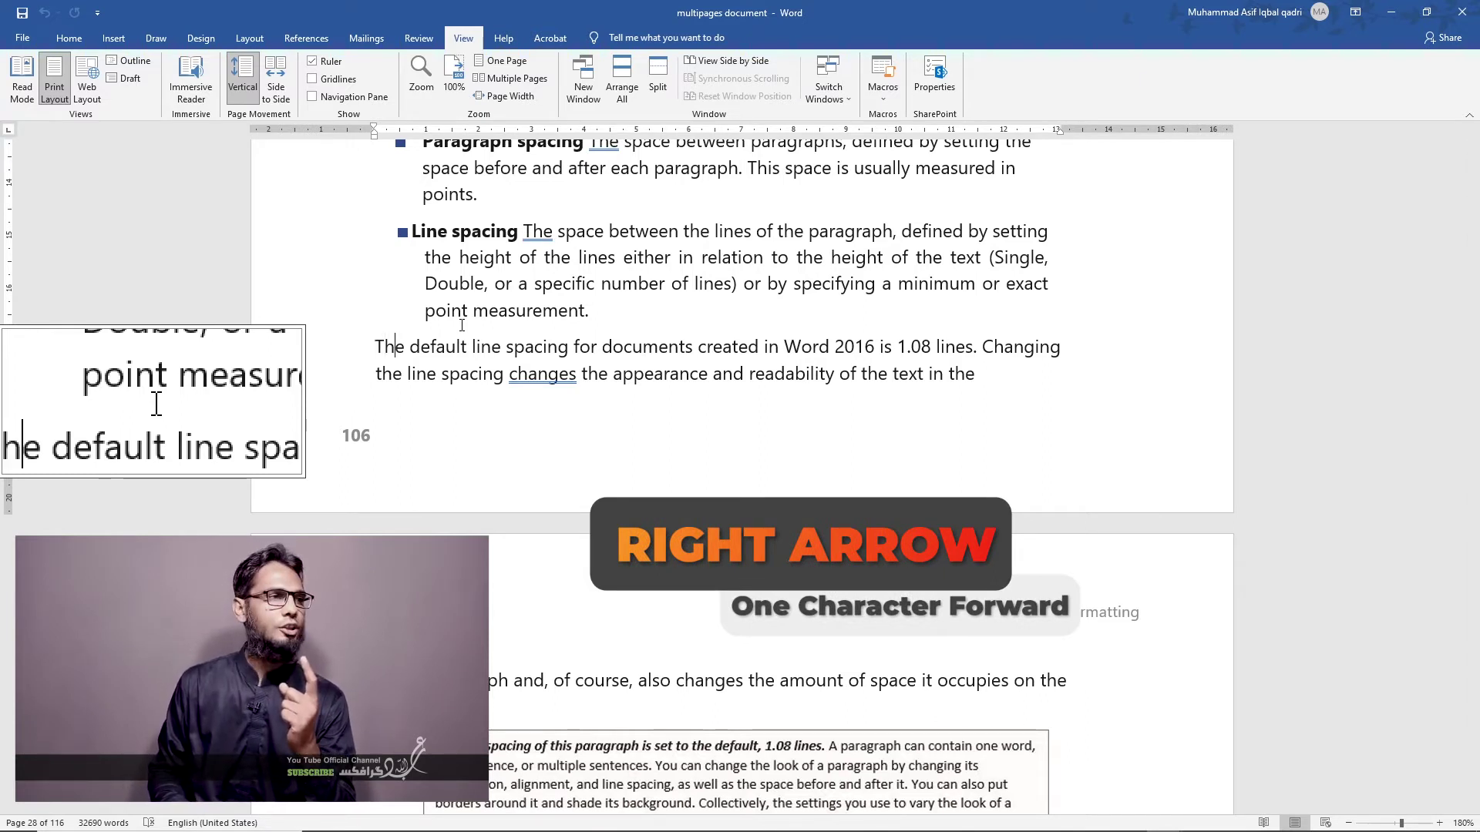
Step: Move the text cursor forward one character at a time into the word "default", then back toward the start of the line
key("Right")
key("Right")
key("Right")
key("Right")
key("Right")
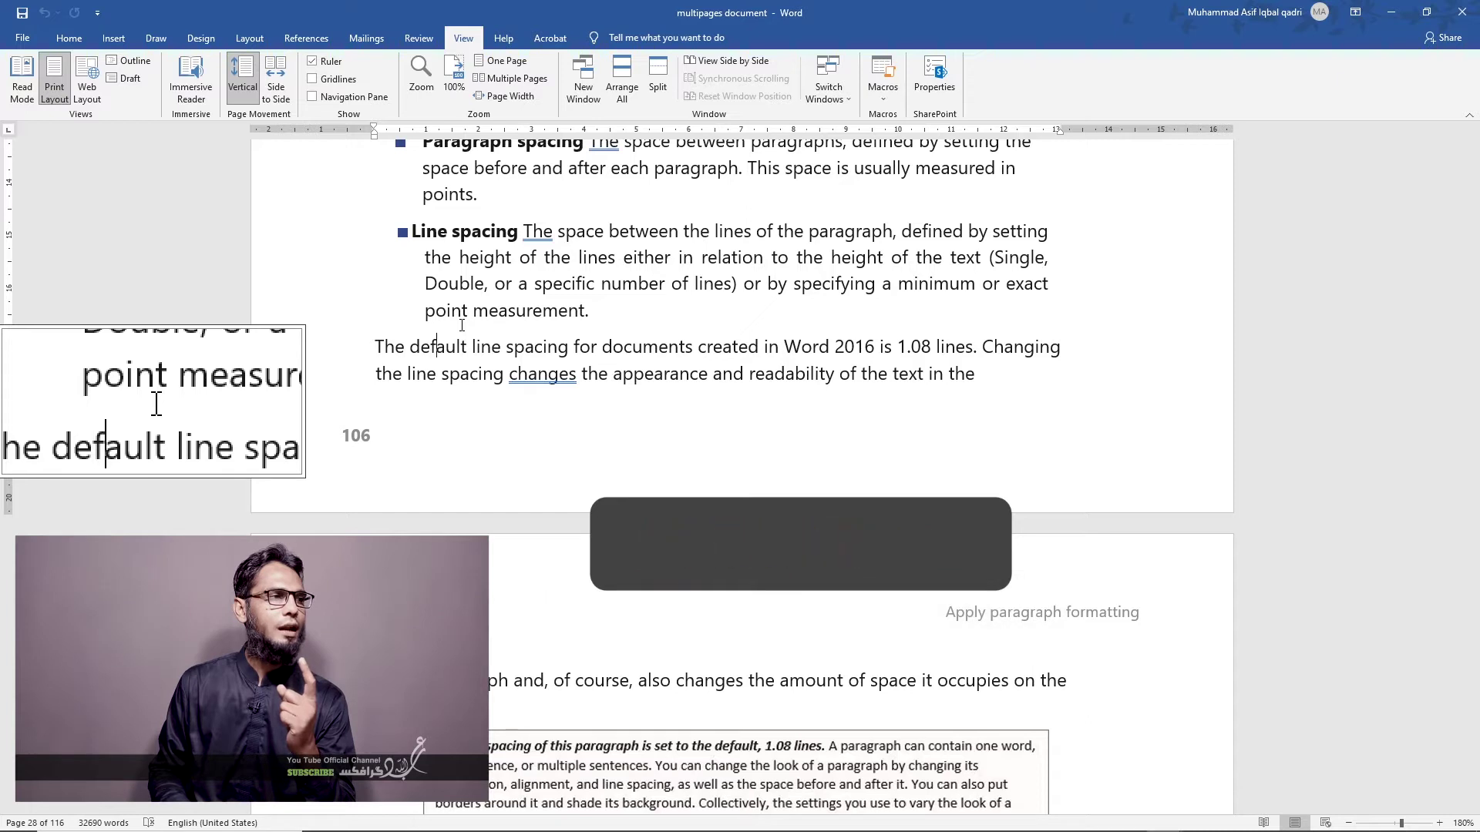
key("Left")
key("Left")
key("Left")
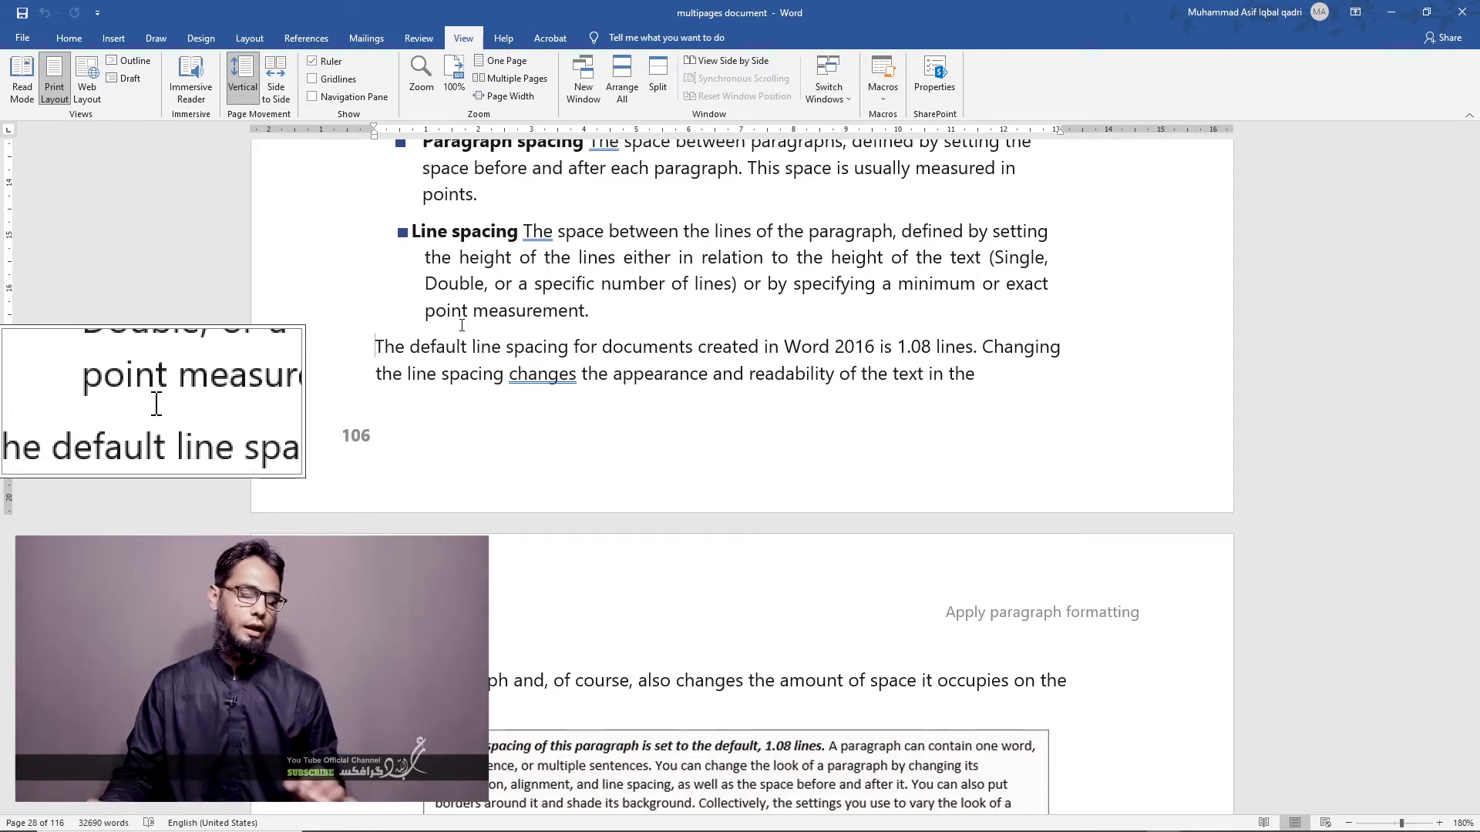
Step: Switch to the "one page document" file and move the cursor down a paragraph at a time to "Who this book is for" and back to "Welcome!"
mouse_move(1242, 814)
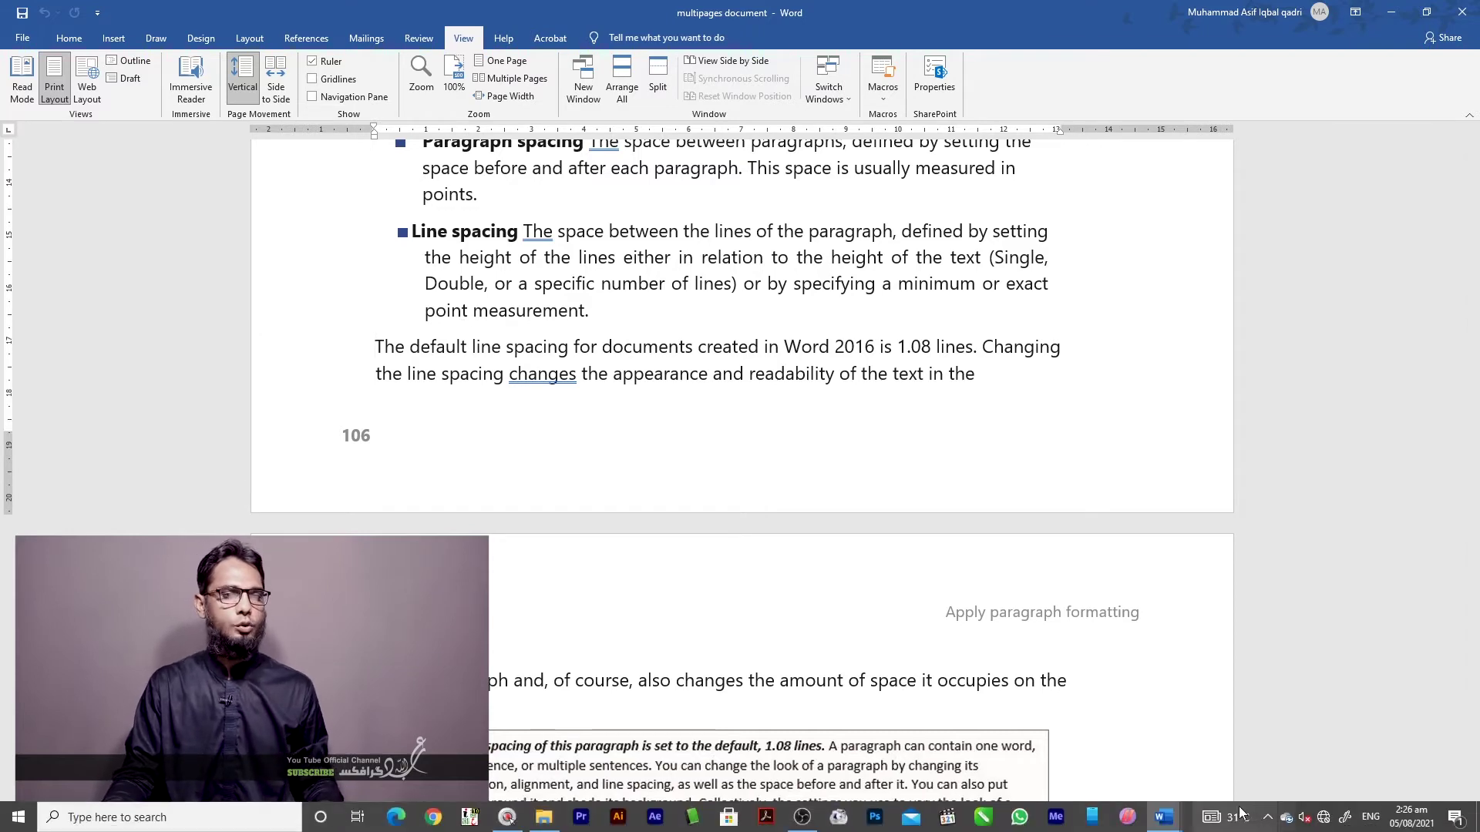
mouse_move(1148, 829)
left_click(1295, 698)
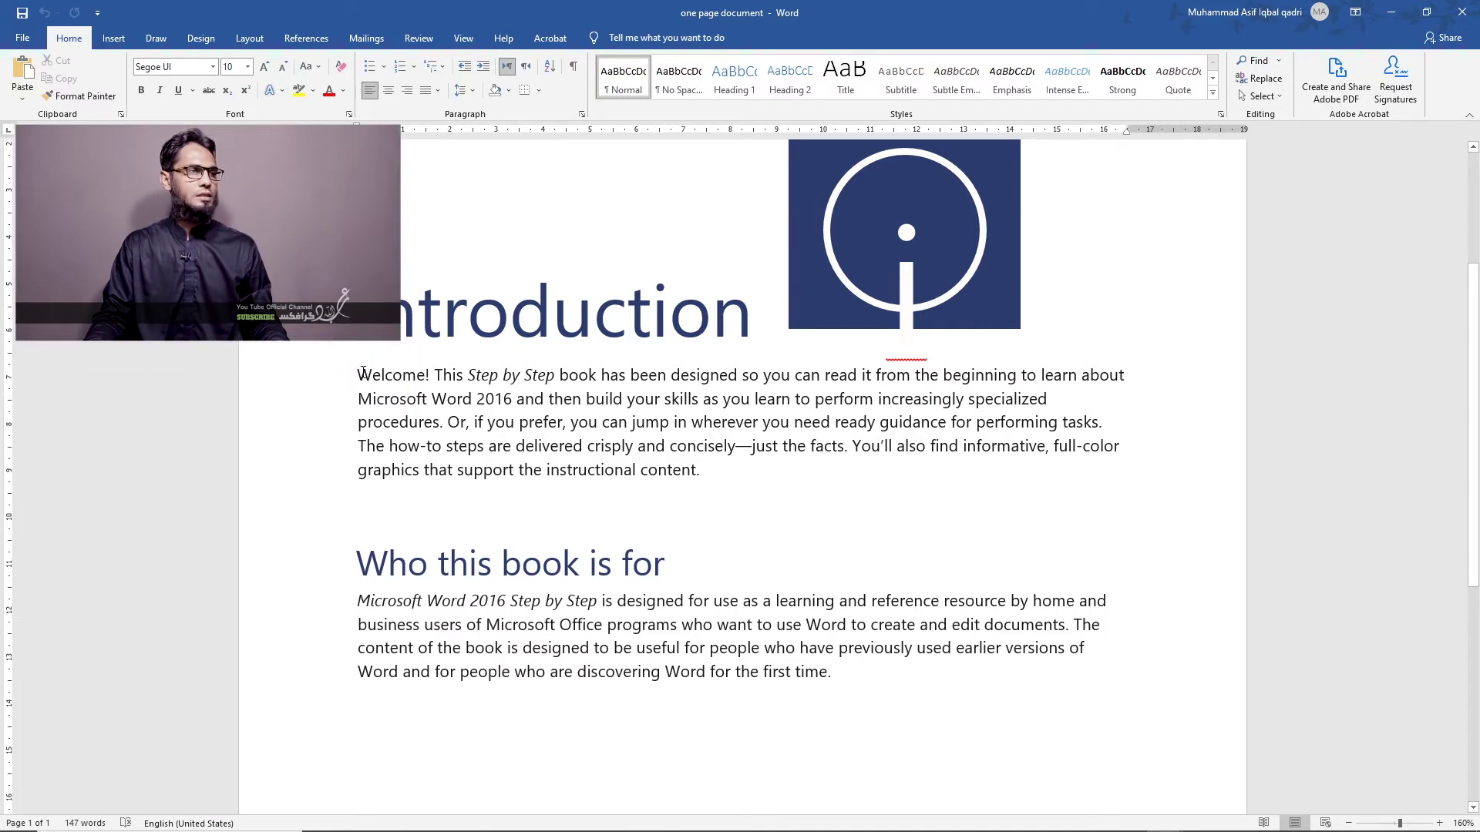
key("ctrl+Down")
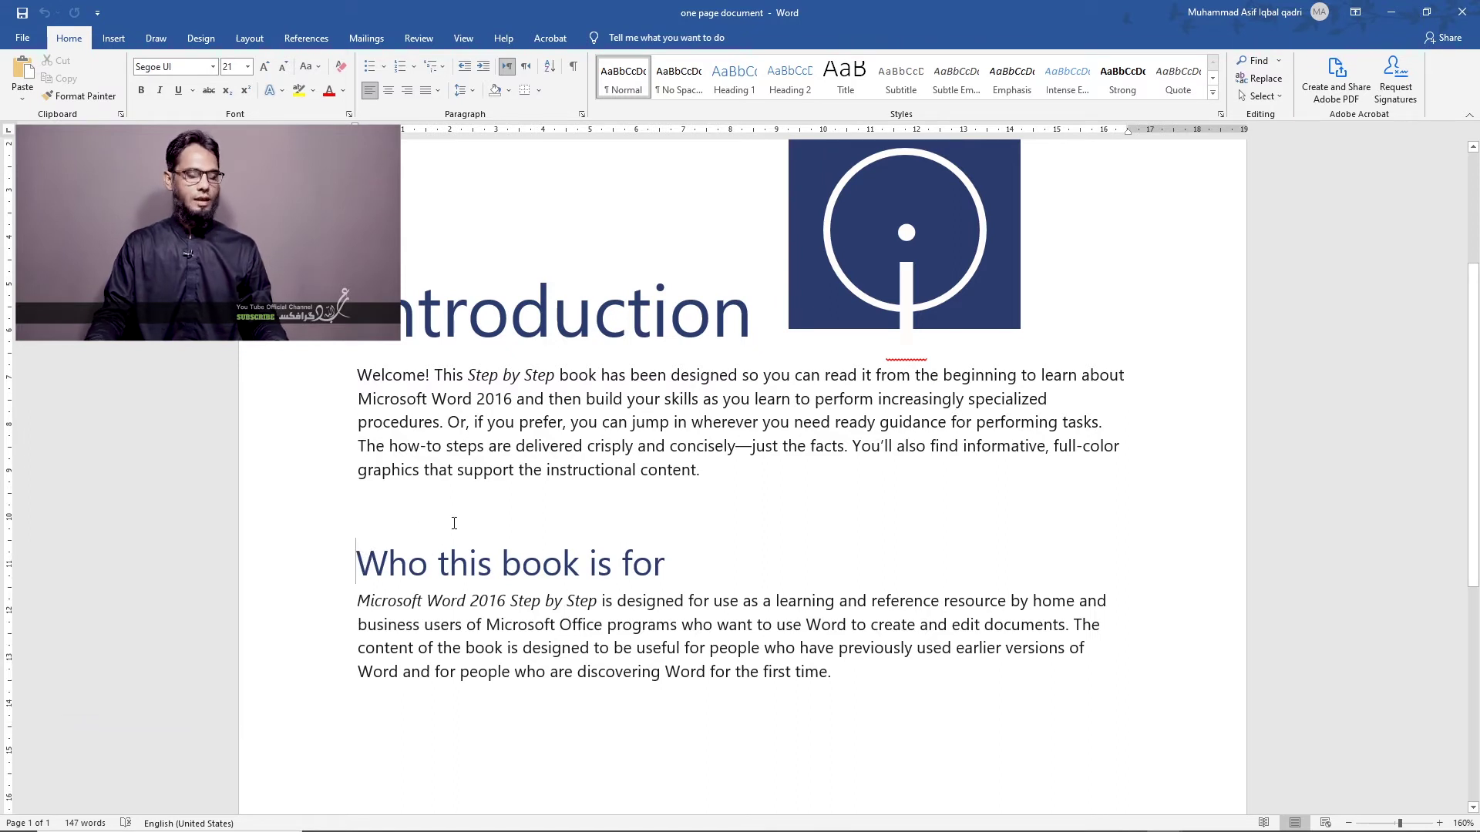
key("ctrl+Up")
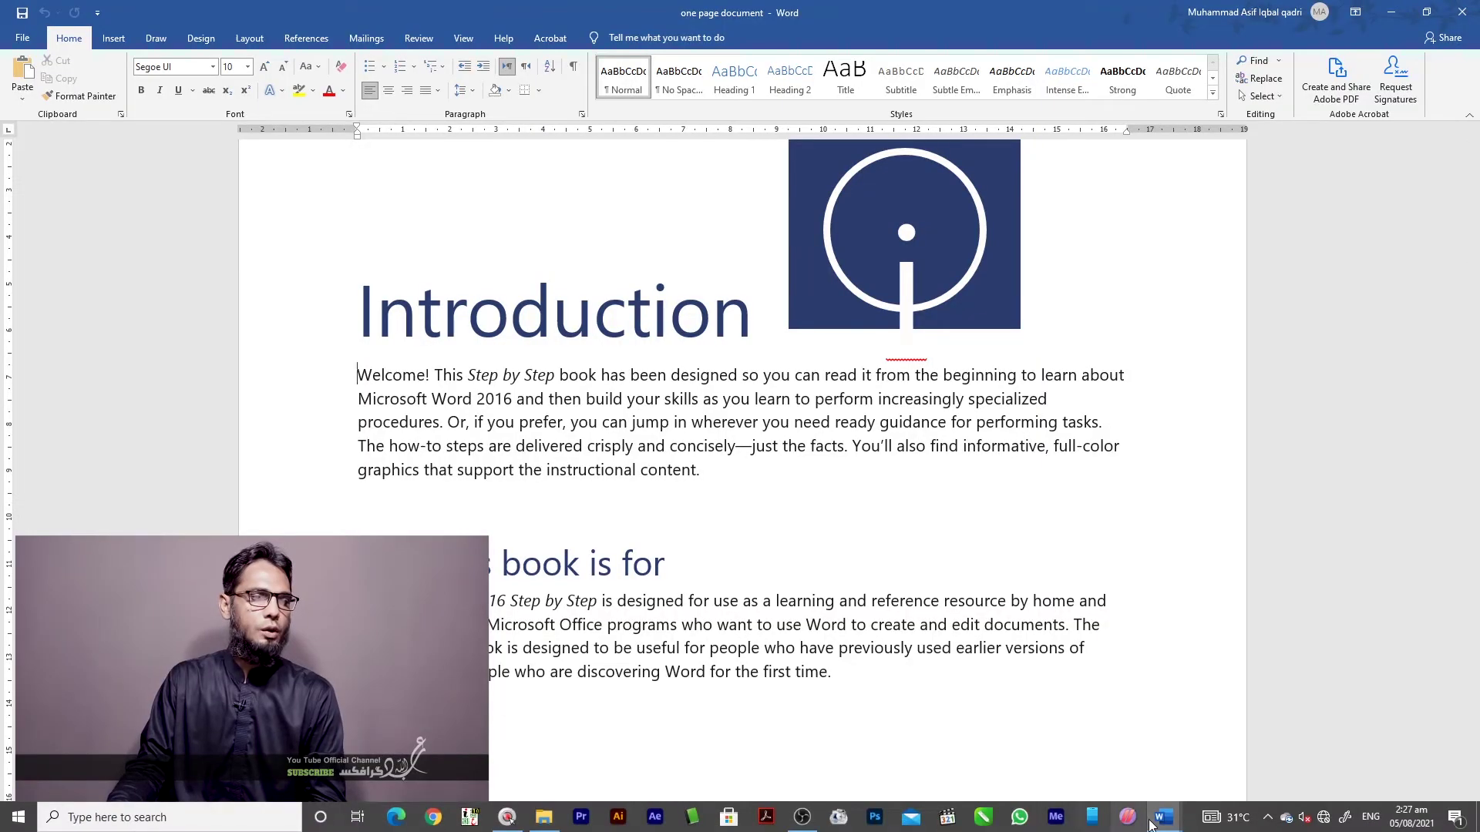
Step: Return to the "multipages document" file and move the cursor up and down one screen at a time between the alignment and line spacing pages
mouse_move(1151, 825)
left_click(1071, 740)
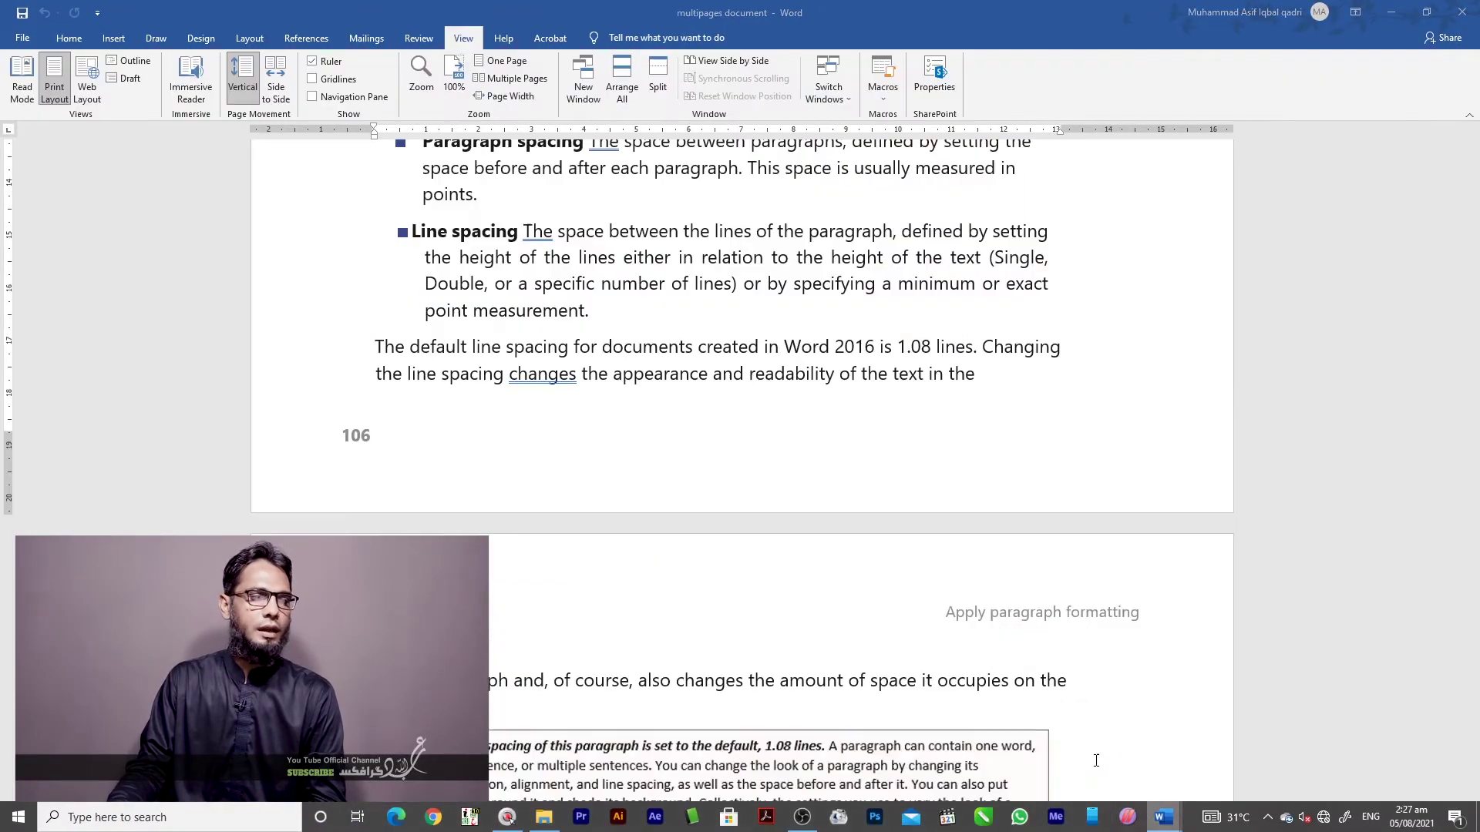
scroll(982, 595, "up", 20)
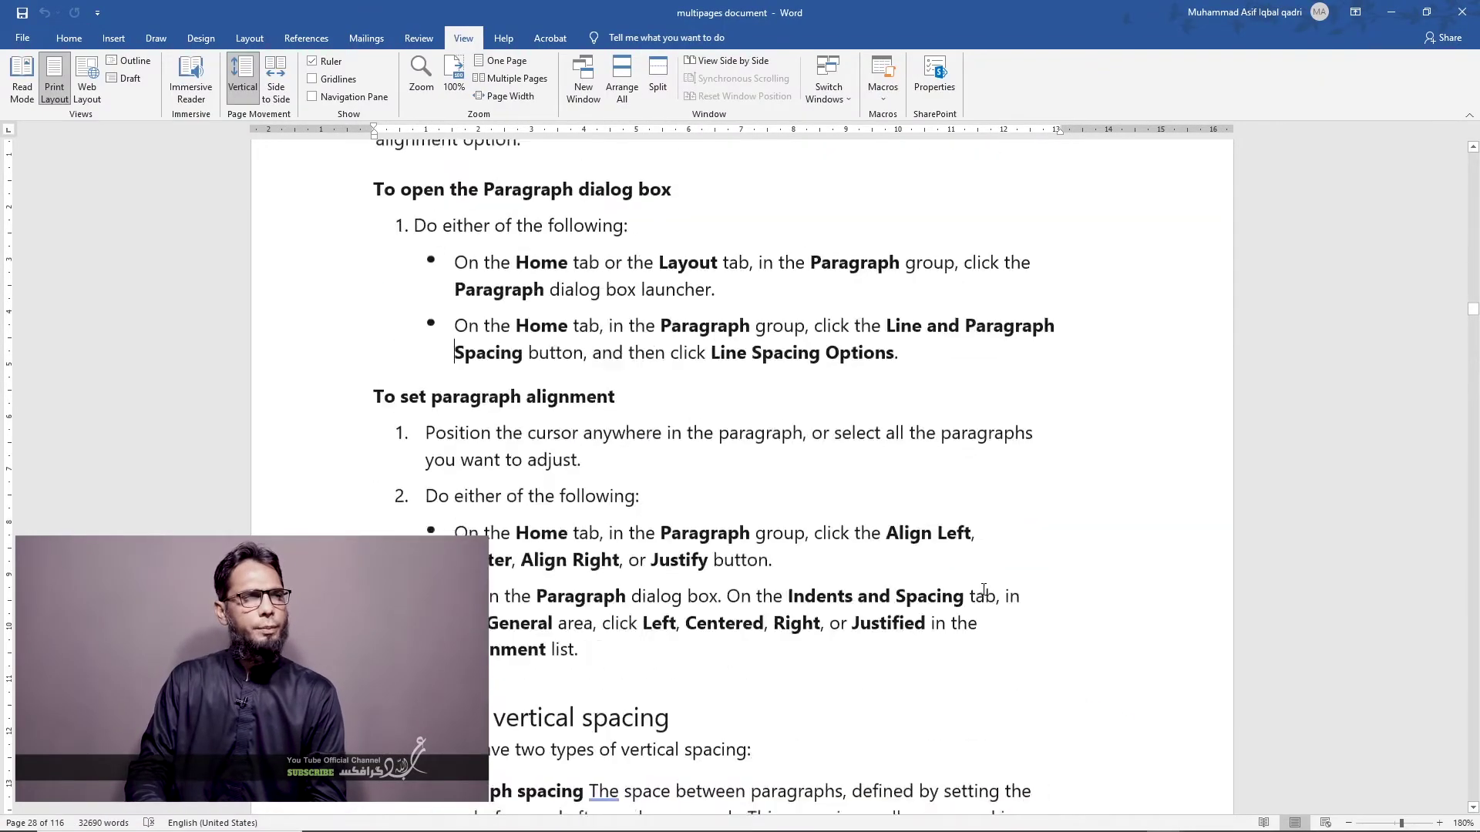
key("Page_Up")
key("Page_Down")
key("Page_Down")
key("Page_Down")
key("Page_Down")
key("Page_Down")
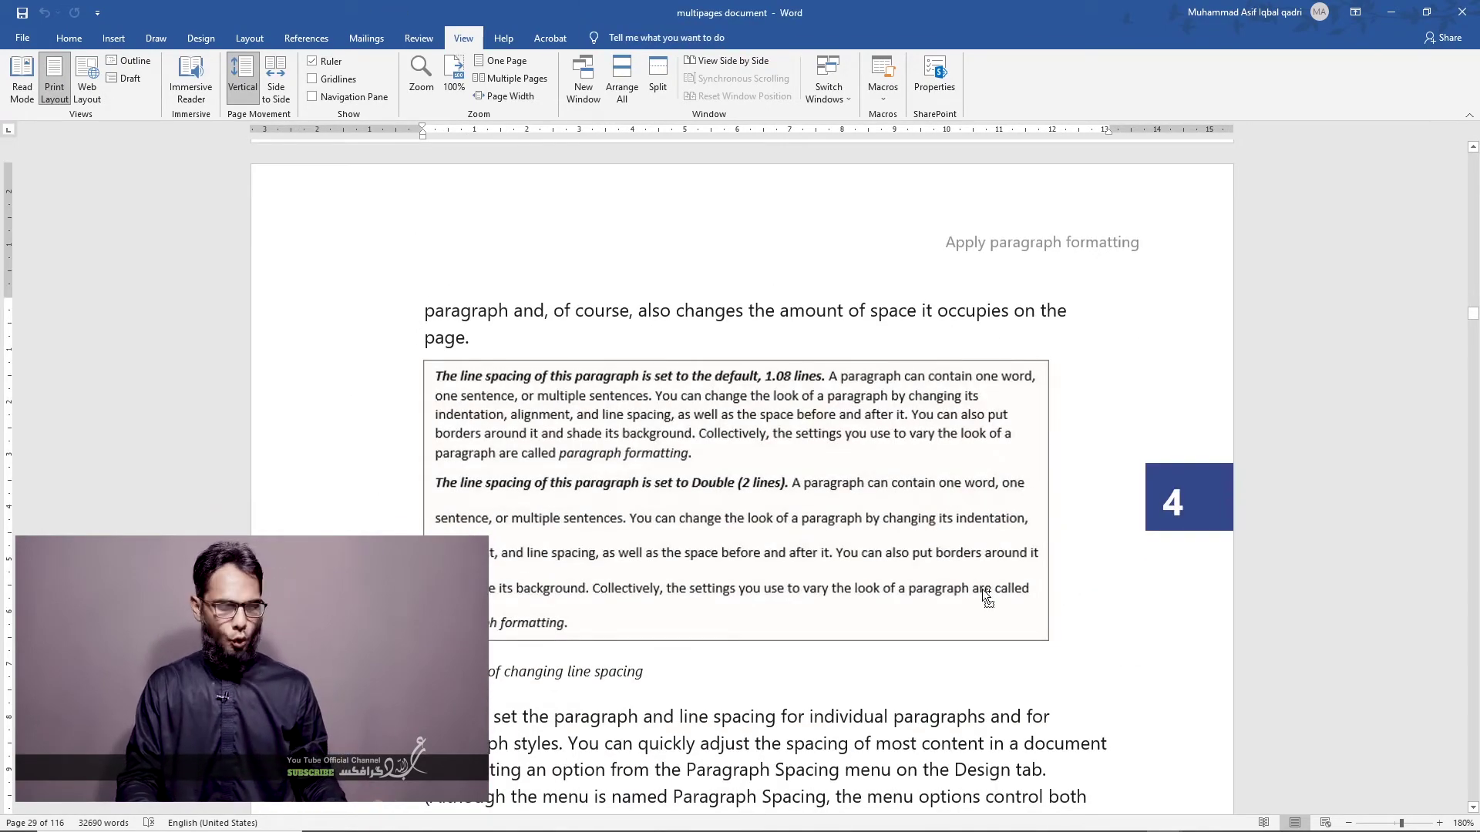
key("Page_Up")
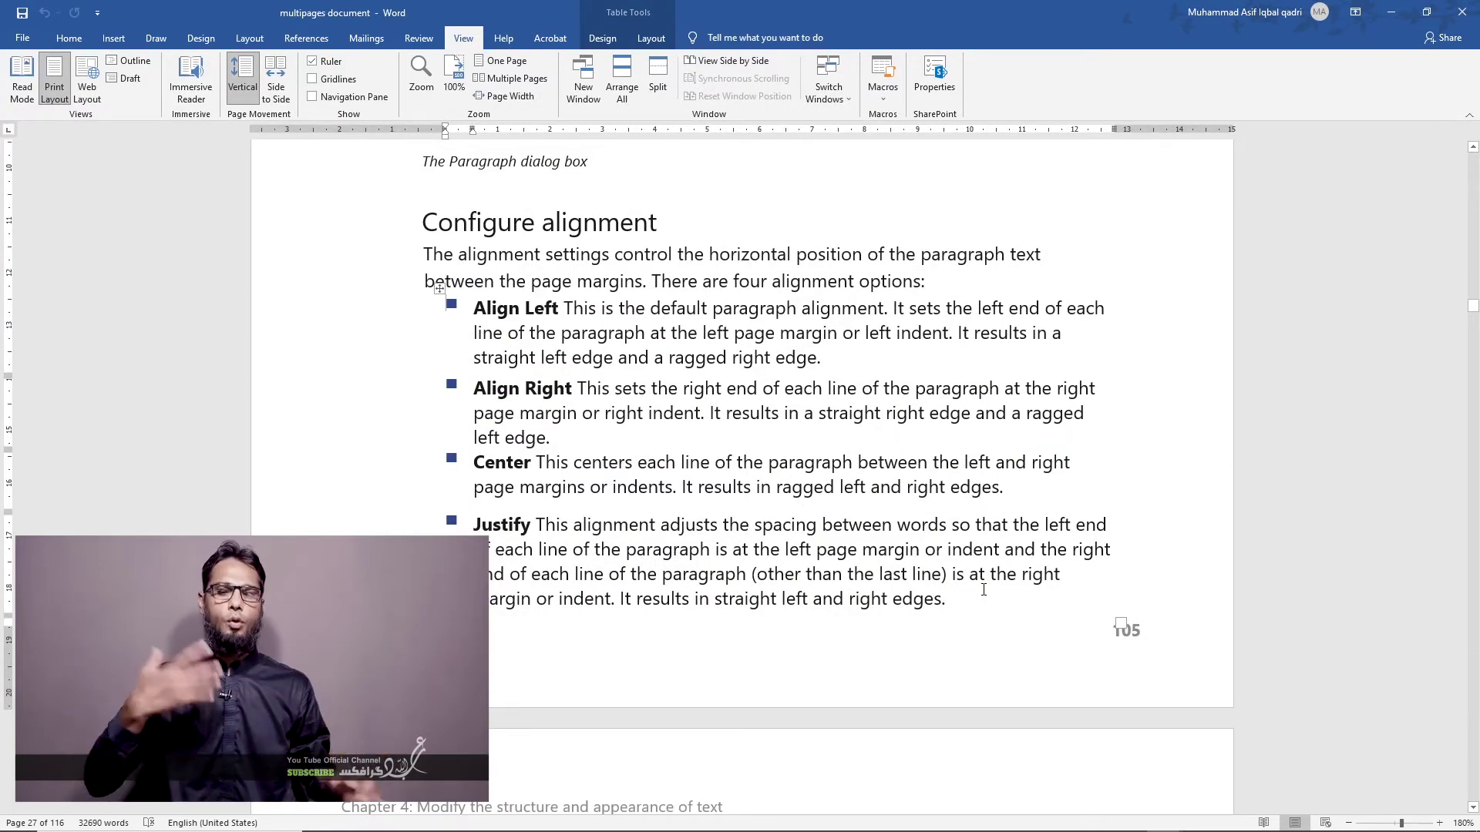
key("Page_Down")
key("Page_Down")
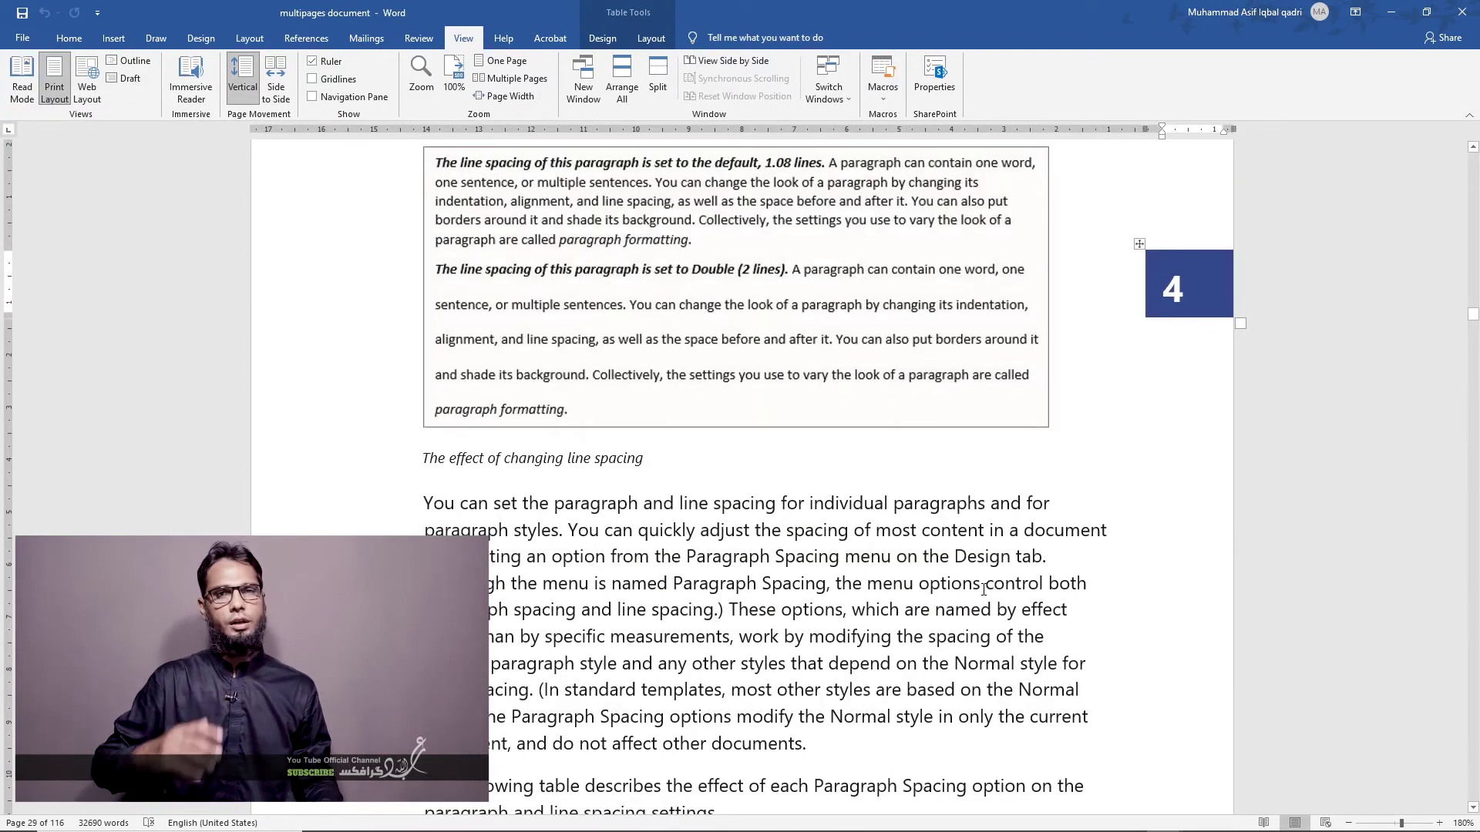